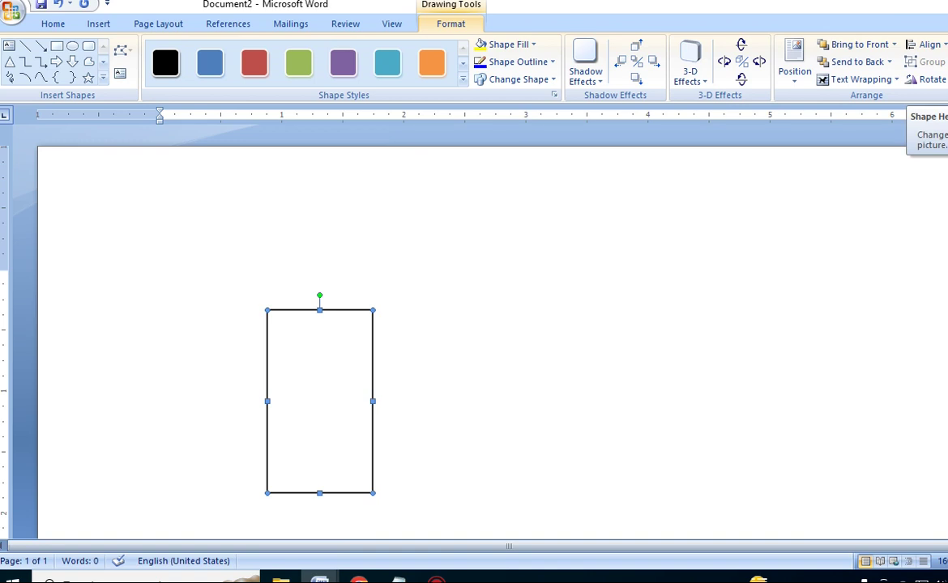
Step: Resize the rectangle to about 1.3 inches tall and about 0.4 inch wide
{"action": "left_click", "coordinate": [947, 55]}
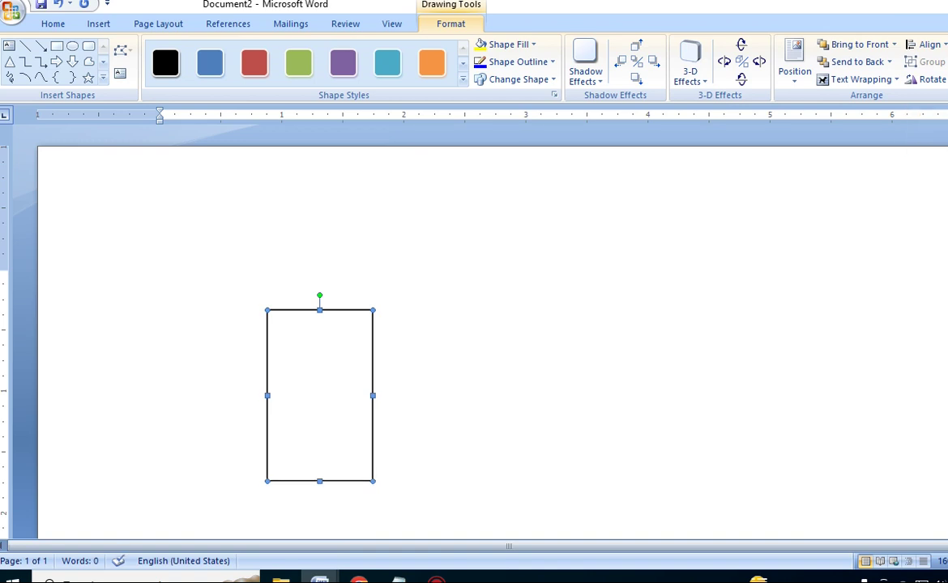
{"action": "left_click", "coordinate": [947, 55]}
{"action": "left_click", "coordinate": [946, 55]}
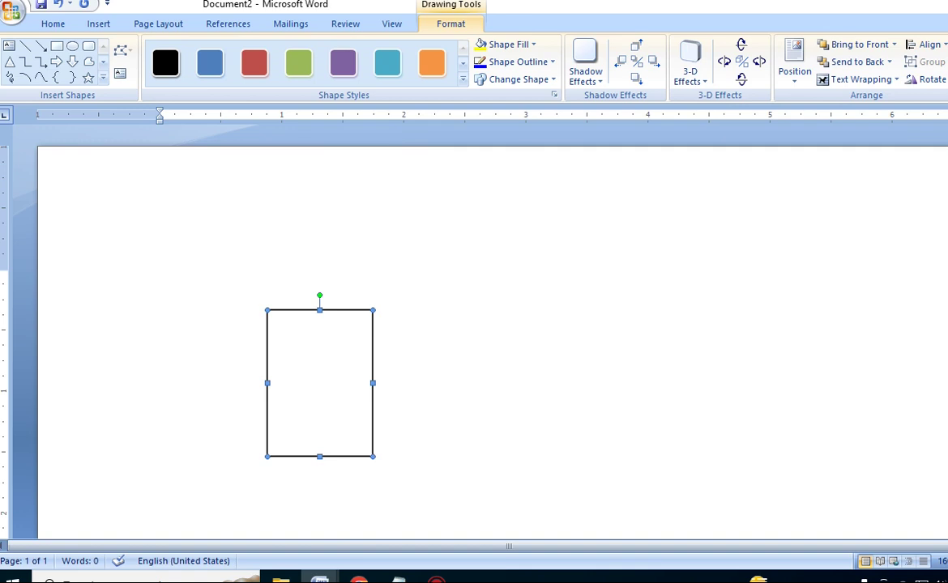
{"action": "left_click", "coordinate": [946, 49]}
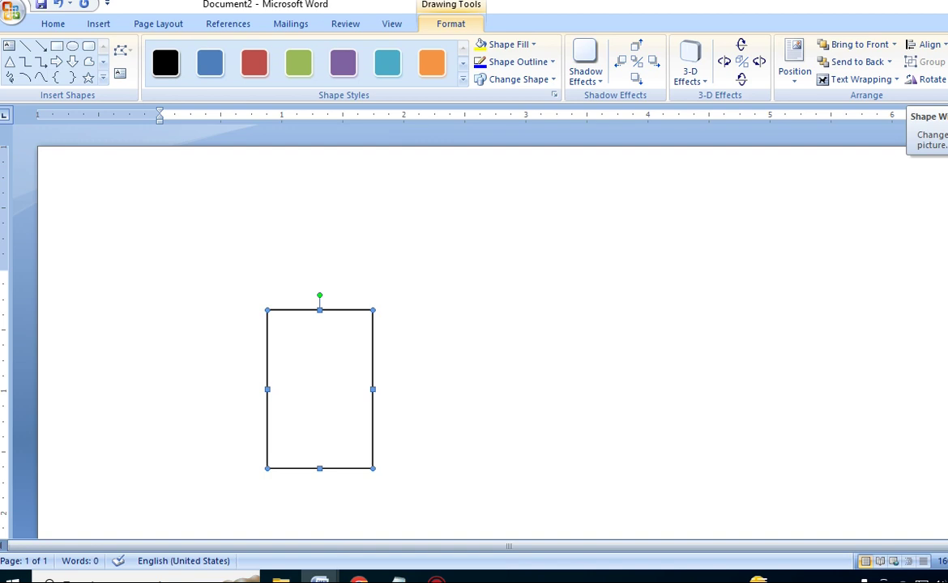
{"action": "left_click", "coordinate": [947, 68]}
{"action": "left_click", "coordinate": [947, 72]}
{"action": "left_click", "coordinate": [946, 72]}
{"action": "left_click", "coordinate": [947, 71]}
{"action": "left_click", "coordinate": [946, 71]}
{"action": "left_click", "coordinate": [946, 71]}
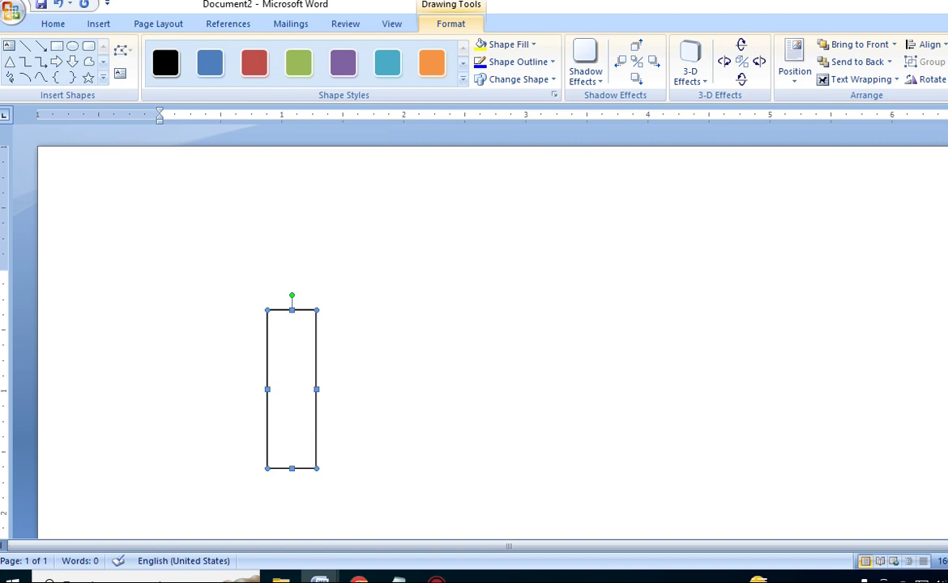
Step: Move the rectangle closer to the page's upper-left text margins, about 0.3 inch in from the left margin
{"action": "scroll", "coordinate": [275, 424], "scroll_direction": "up", "scroll_amount": 5}
{"action": "scroll", "coordinate": [275, 424], "scroll_direction": "up", "scroll_amount": 2}
{"action": "left_click_drag", "start_coordinate": [783, 549], "coordinate": [643, 565]}
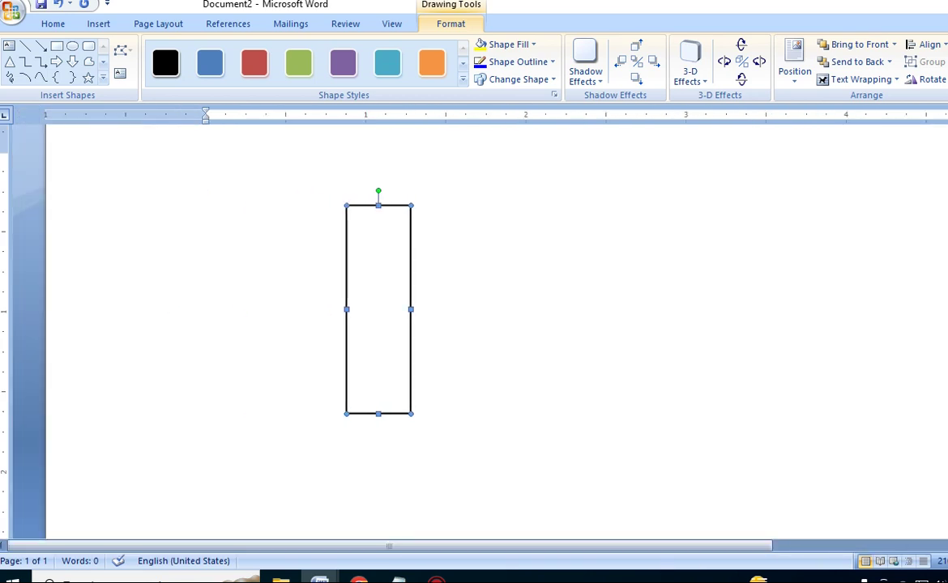
{"action": "scroll", "coordinate": [473, 332], "scroll_direction": "up", "scroll_amount": 3}
{"action": "left_click_drag", "start_coordinate": [391, 555], "coordinate": [267, 559]}
{"action": "left_click_drag", "start_coordinate": [402, 283], "coordinate": [323, 345]}
{"action": "scroll", "coordinate": [316, 355], "scroll_direction": "up", "scroll_amount": 1}
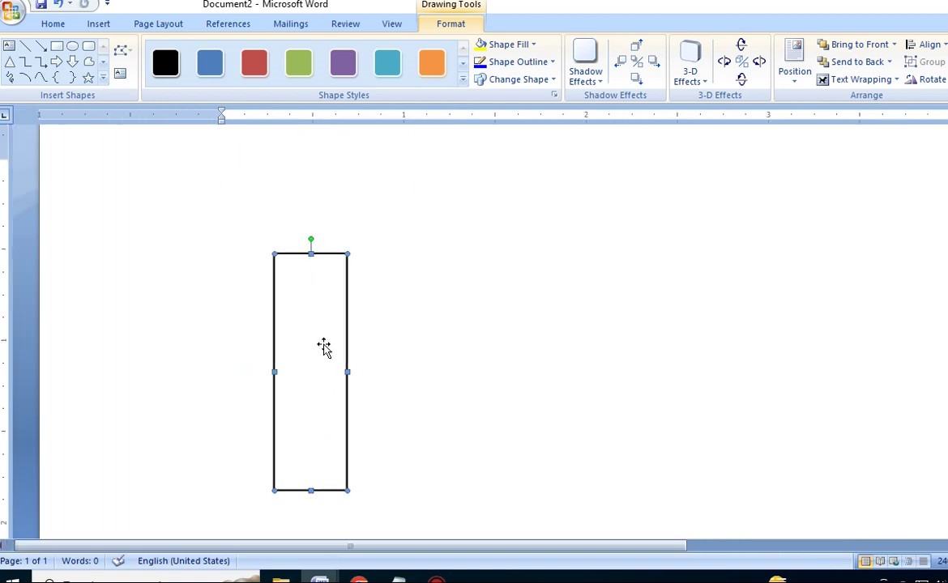
{"action": "scroll", "coordinate": [322, 372], "scroll_direction": "up", "scroll_amount": 2}
{"action": "left_click_drag", "start_coordinate": [324, 474], "coordinate": [320, 409]}
{"action": "scroll", "coordinate": [377, 429], "scroll_direction": "down", "scroll_amount": 1}
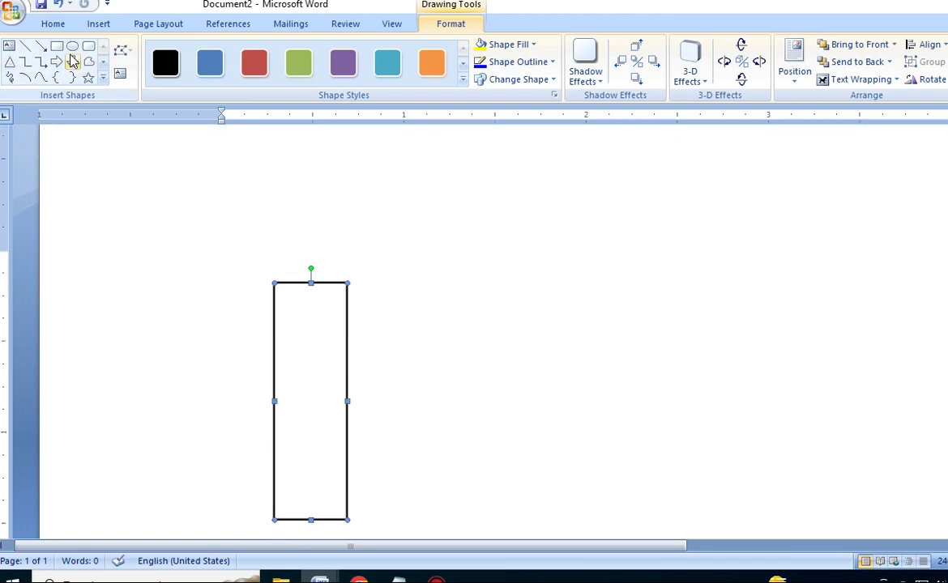
Step: Draw a horizontal line across the rectangle near its top edge and place a copy just below it
{"action": "left_click", "coordinate": [24, 47]}
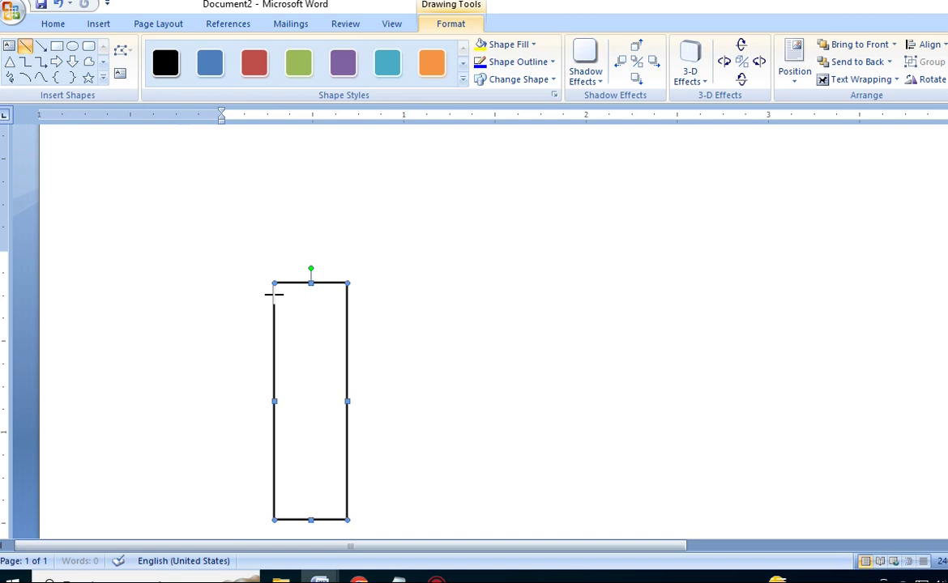
{"action": "left_click_drag", "start_coordinate": [274, 294], "coordinate": [347, 294]}
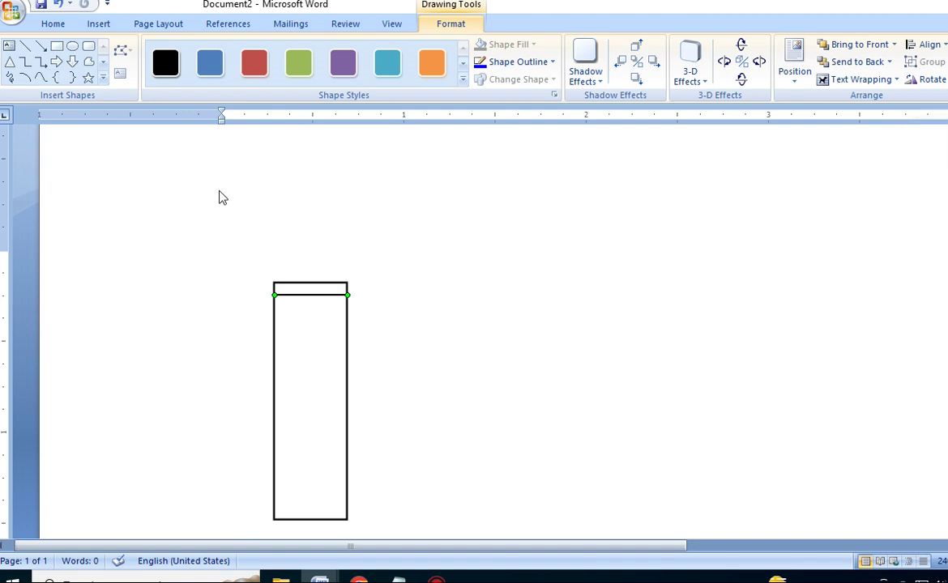
{"action": "key", "text": "ctrl+v"}
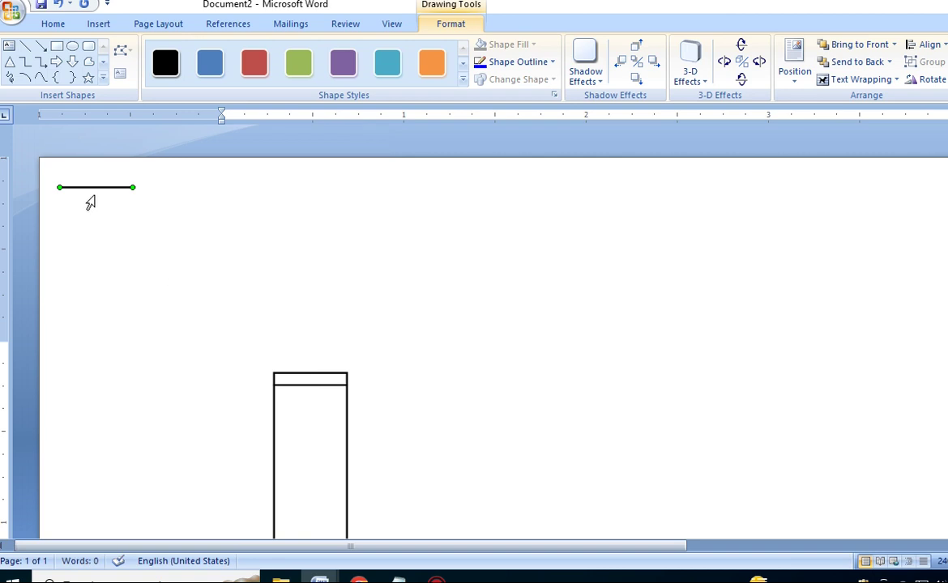
{"action": "left_click_drag", "start_coordinate": [95, 187], "coordinate": [310, 393]}
Step: Set the second line's outline weight to 1 pt and nudge it slightly upward
{"action": "left_click", "coordinate": [518, 62]}
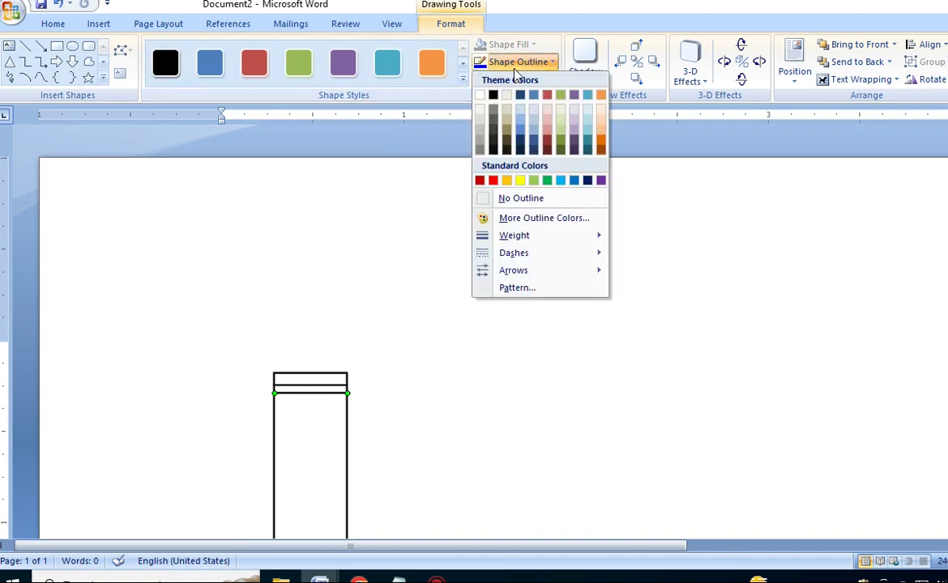
{"action": "mouse_move", "coordinate": [512, 237]}
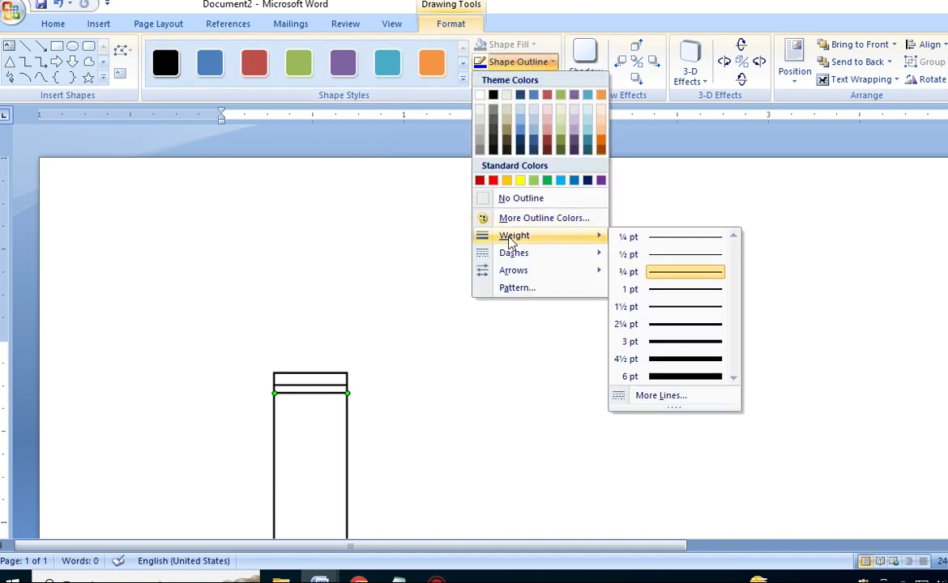
{"action": "left_click", "coordinate": [687, 291]}
{"action": "key", "text": "Up"}
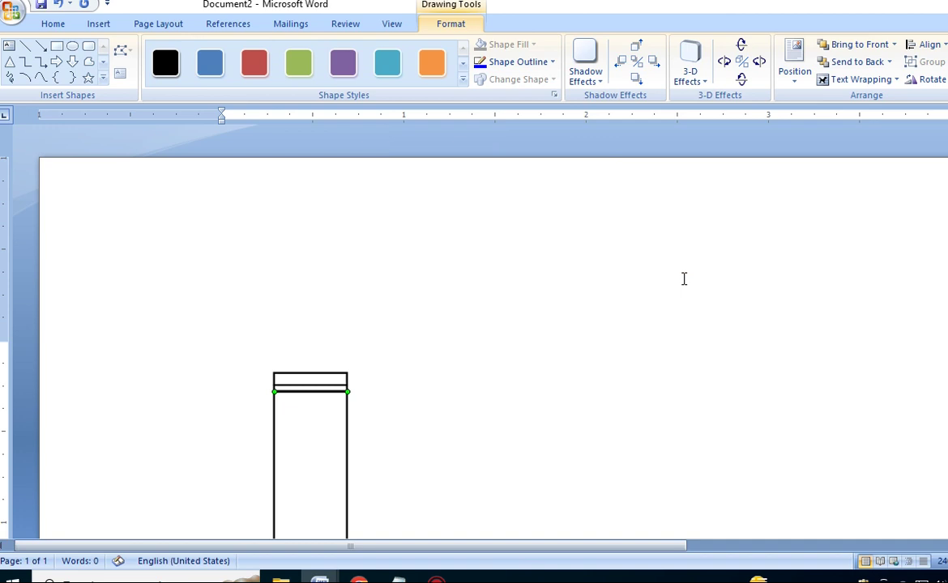
Step: Place a third copy of the line just below the second one and set its weight to 1 pt
{"action": "key", "text": "ctrl+c"}
{"action": "key", "text": "ctrl+v"}
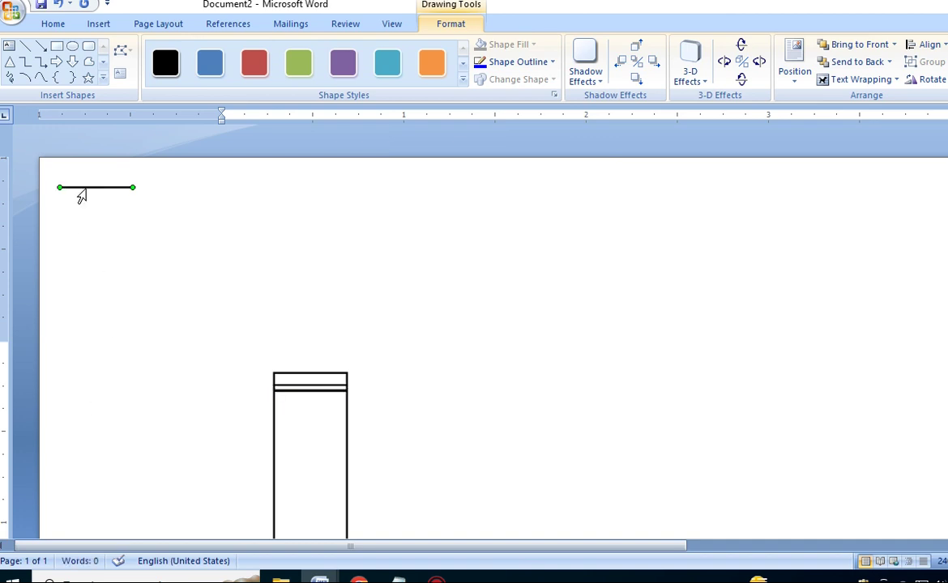
{"action": "left_click_drag", "start_coordinate": [95, 187], "coordinate": [308, 398]}
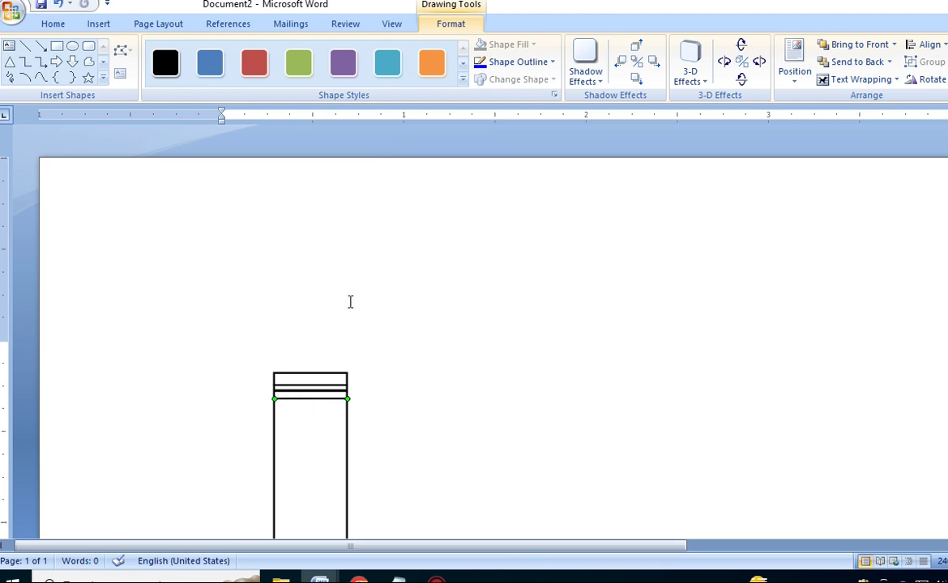
{"action": "left_click", "coordinate": [523, 63]}
{"action": "mouse_move", "coordinate": [541, 235]}
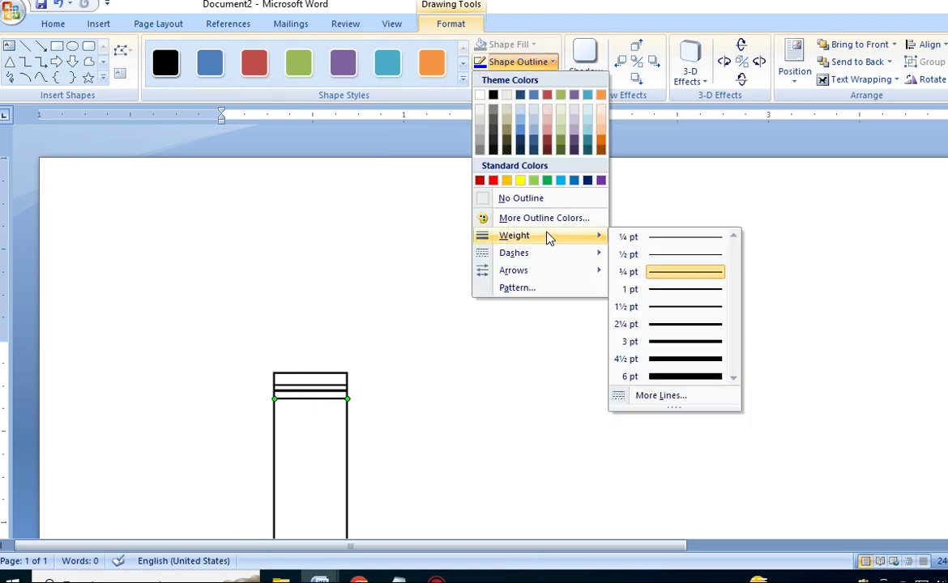
{"action": "left_click", "coordinate": [658, 291]}
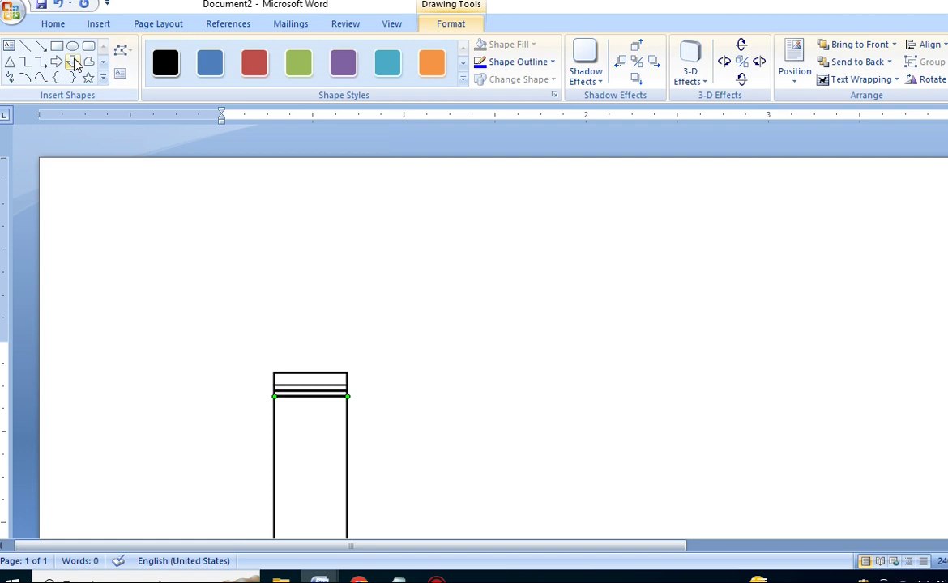
Step: Add two more copies of the thin line, evenly spaced below the third line inside the rectangle
{"action": "left_click", "coordinate": [25, 50]}
{"action": "mouse_move", "coordinate": [59, 188]}
{"action": "left_mouse_down"}
{"action": "mouse_move", "coordinate": [133, 187]}
{"action": "mouse_move", "coordinate": [260, 377]}
{"action": "mouse_move", "coordinate": [301, 401]}
{"action": "left_mouse_up"}
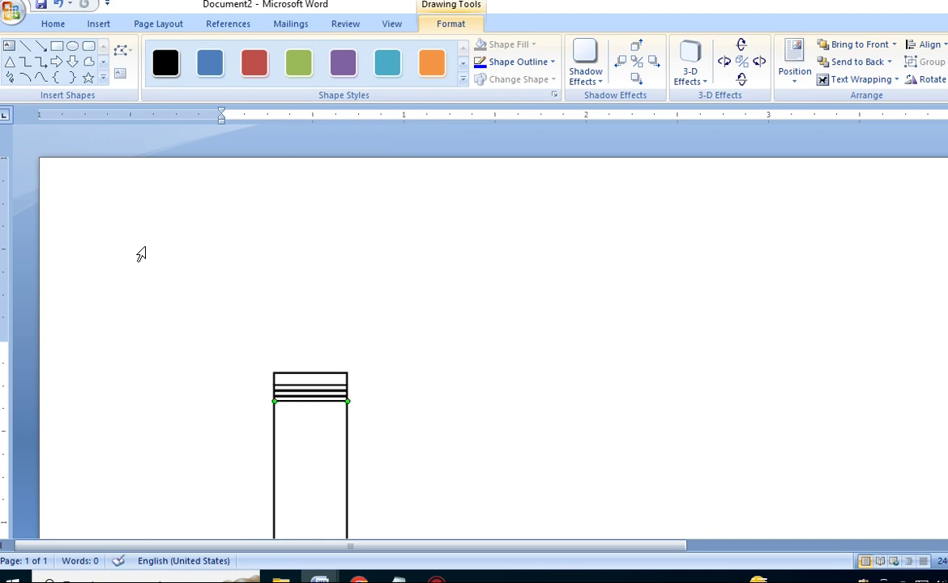
{"action": "key", "text": "ctrl+z"}
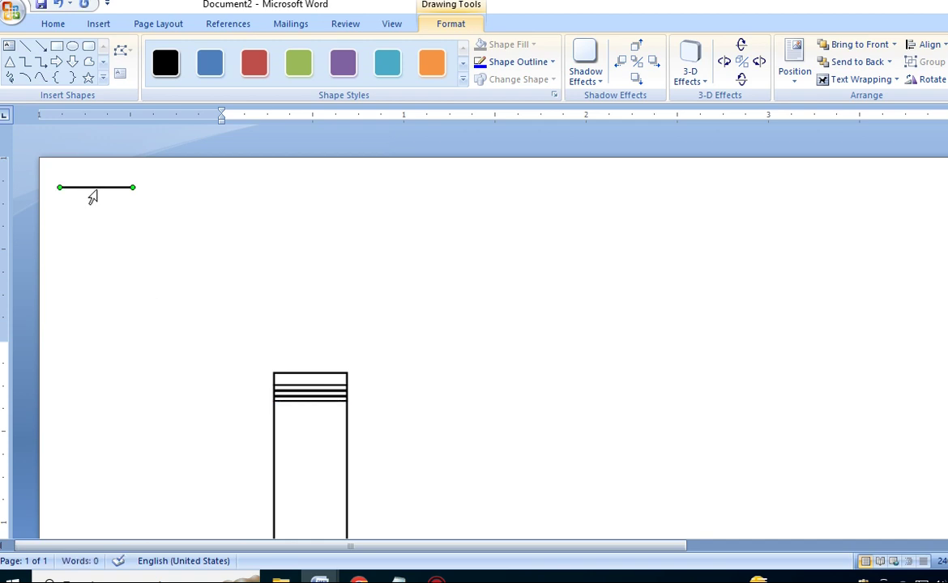
{"action": "left_click_drag", "start_coordinate": [98, 189], "coordinate": [313, 407]}
{"action": "key", "text": "Up"}
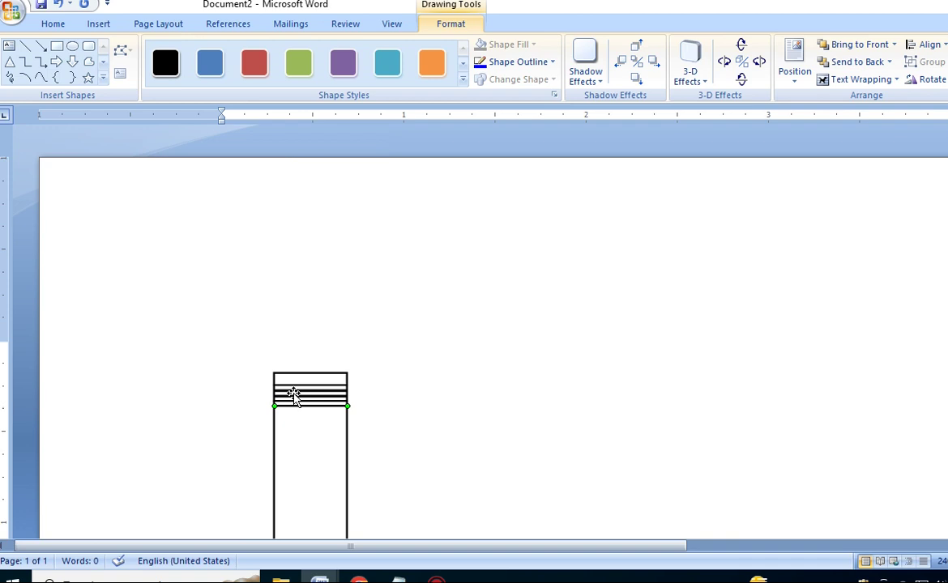
Step: Place another line copy below the fifth line and set its weight to 3 pt
{"action": "key", "text": "ctrl+v"}
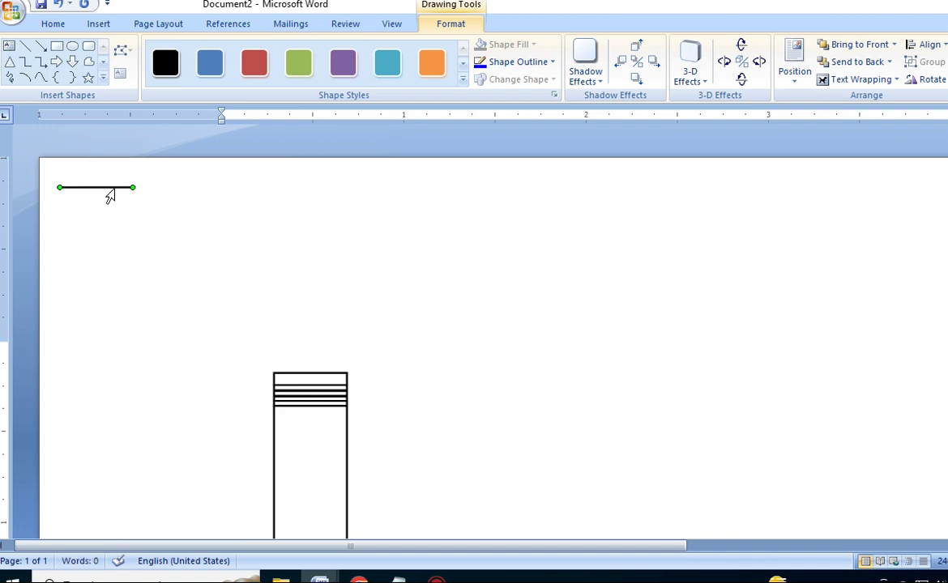
{"action": "left_click_drag", "start_coordinate": [113, 188], "coordinate": [323, 412]}
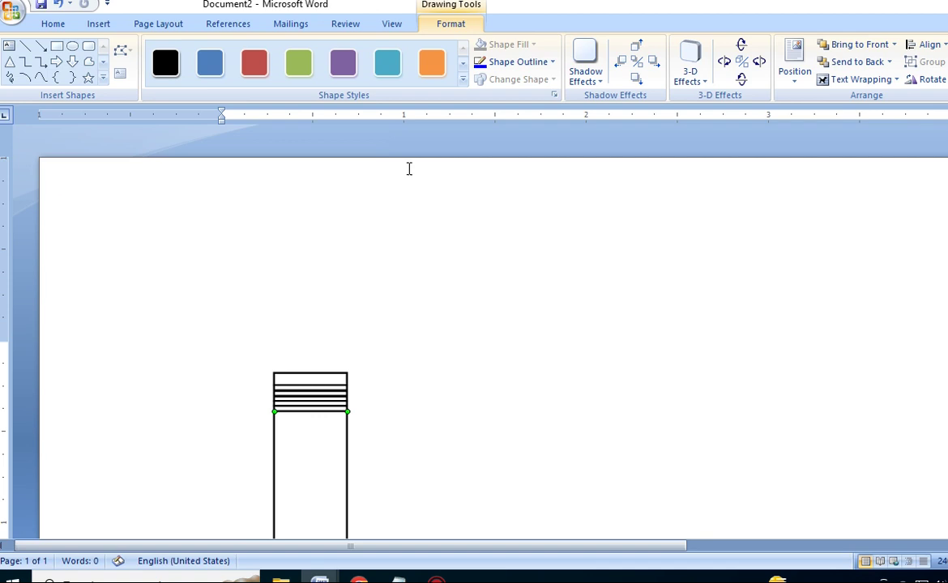
{"action": "left_click", "coordinate": [515, 62]}
{"action": "mouse_move", "coordinate": [567, 237]}
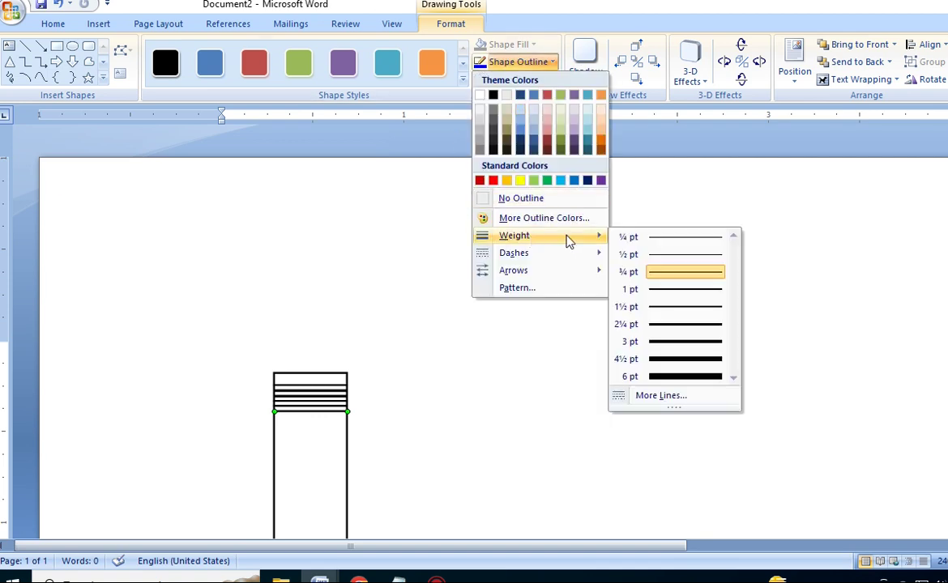
{"action": "left_click", "coordinate": [672, 343]}
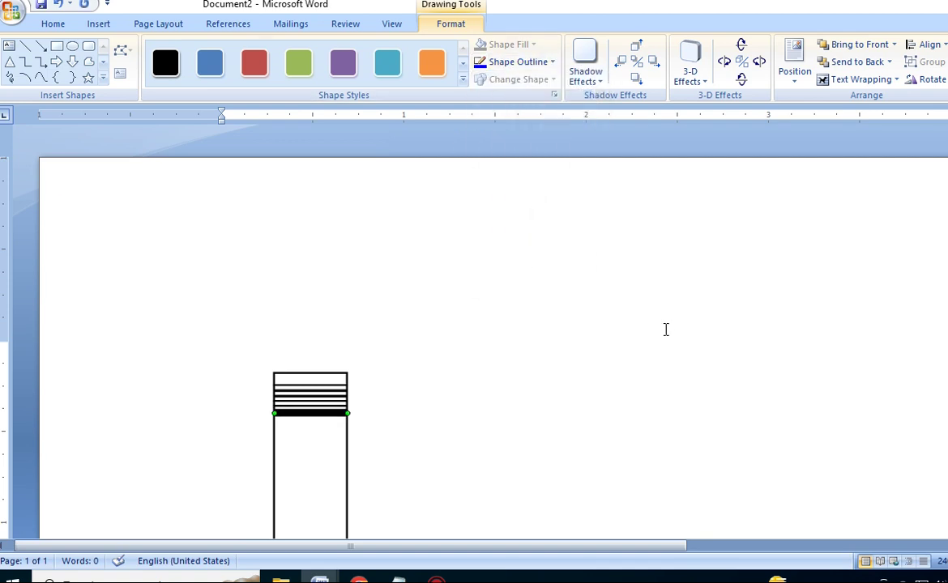
Step: Add two thin line copies closely spaced below the 3 pt bar
{"action": "key", "text": "ctrl+v"}
{"action": "left_click_drag", "start_coordinate": [89, 187], "coordinate": [301, 423]}
{"action": "key", "text": "Up"}
{"action": "key", "text": "ctrl+v"}
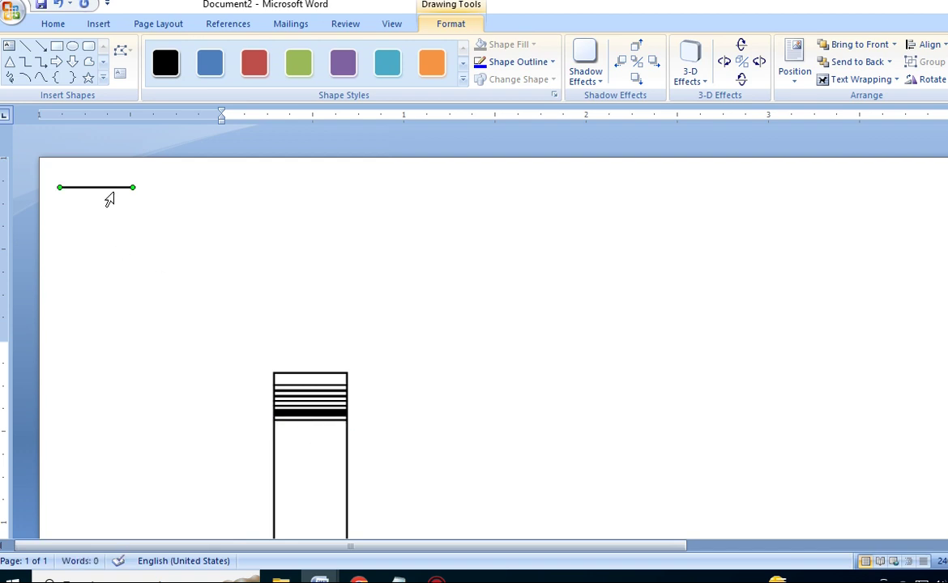
{"action": "left_click_drag", "start_coordinate": [109, 189], "coordinate": [322, 425]}
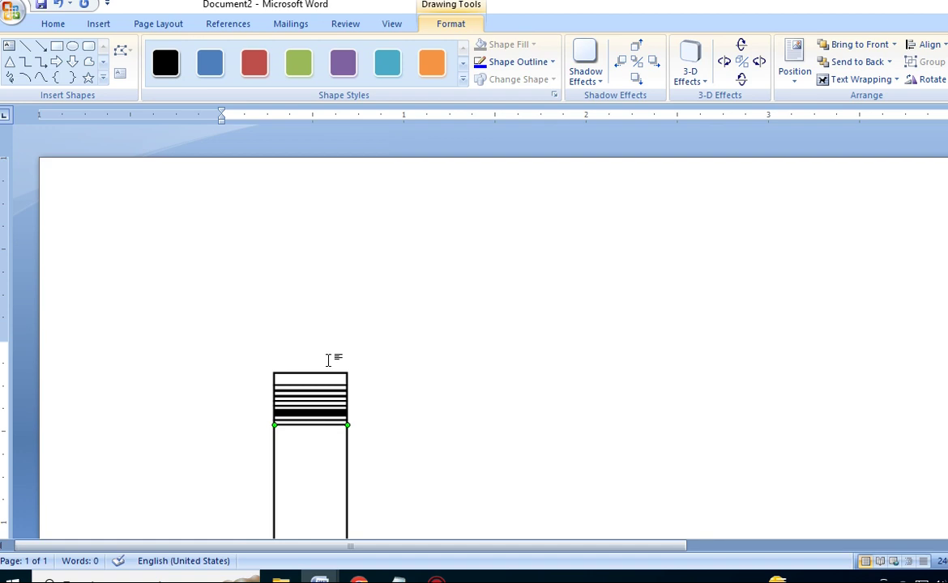
Step: Duplicate the whole set of lines and place the copy directly below the first set inside the rectangle
{"action": "left_click", "coordinate": [322, 420], "text": "shift"}
{"action": "left_click", "coordinate": [322, 411], "text": "shift"}
{"action": "left_click", "coordinate": [323, 406], "text": "shift"}
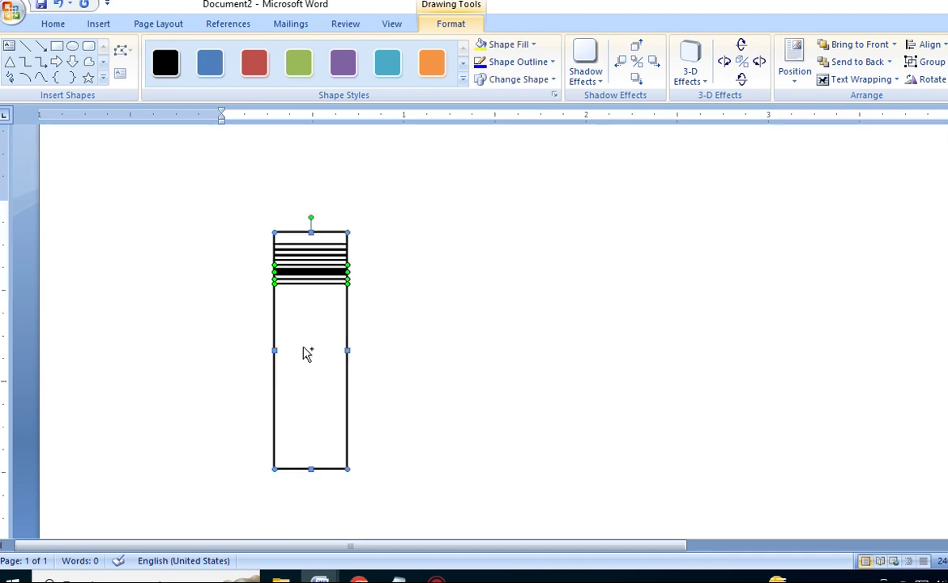
{"action": "scroll", "coordinate": [306, 354], "scroll_direction": "up", "scroll_amount": 1}
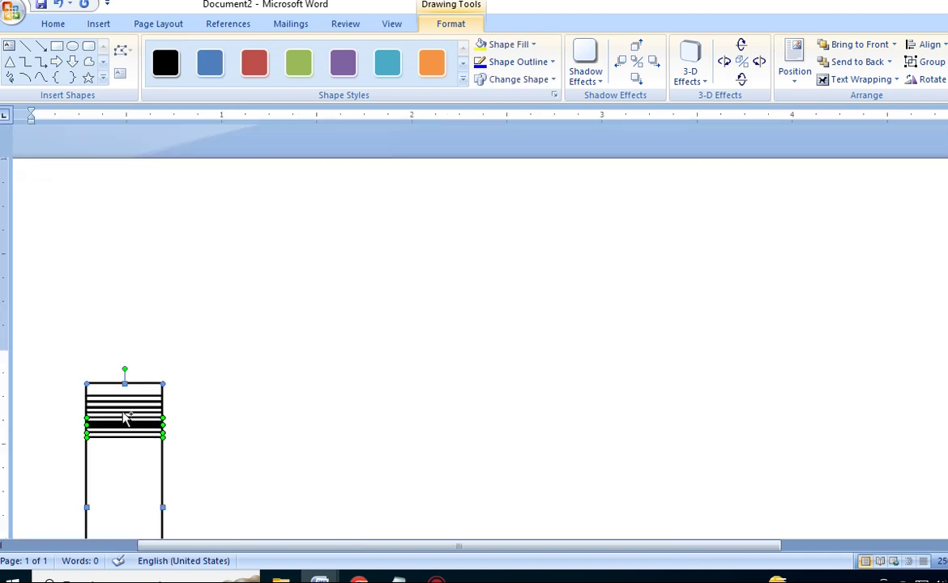
{"action": "left_click", "coordinate": [131, 402]}
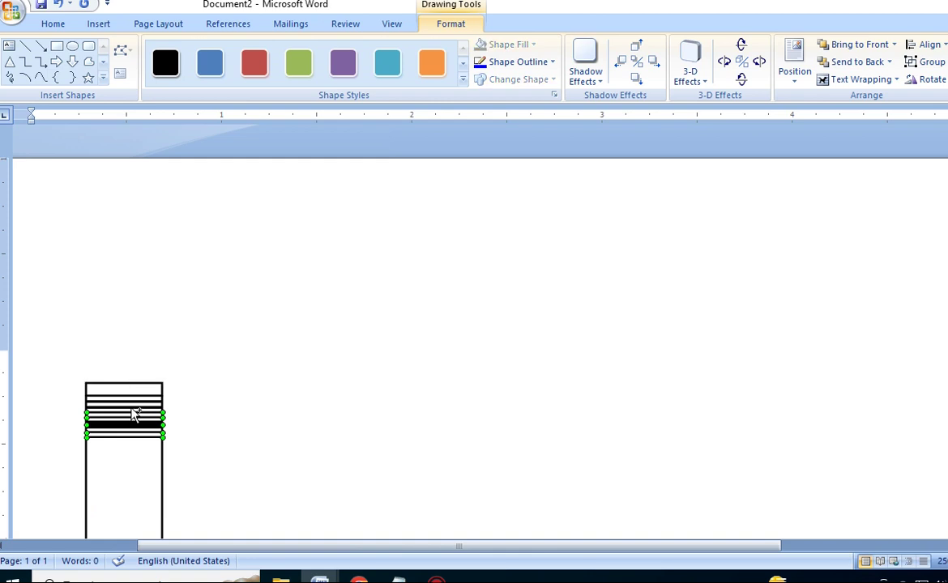
{"action": "left_click", "coordinate": [133, 403], "text": "shift"}
{"action": "left_click", "coordinate": [128, 396], "text": "shift"}
{"action": "key", "text": "ctrl+v"}
{"action": "left_click_drag", "start_coordinate": [105, 219], "coordinate": [331, 471]}
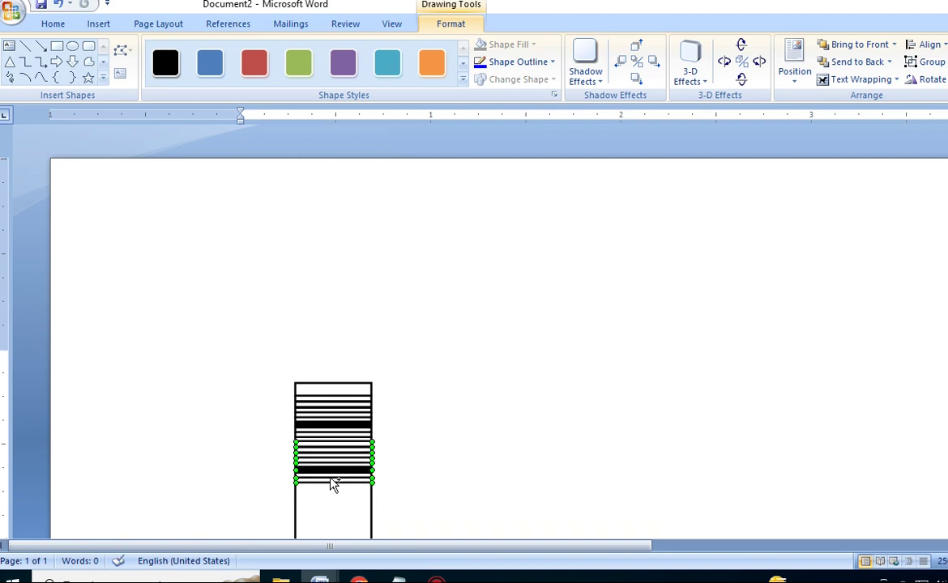
Step: Paste another copy of the line set and place it below the second set inside the rectangle
{"action": "key", "text": "ctrl+z"}
{"action": "left_click_drag", "start_coordinate": [123, 217], "coordinate": [345, 517]}
{"action": "scroll", "coordinate": [344, 519], "scroll_direction": "down", "scroll_amount": 4}
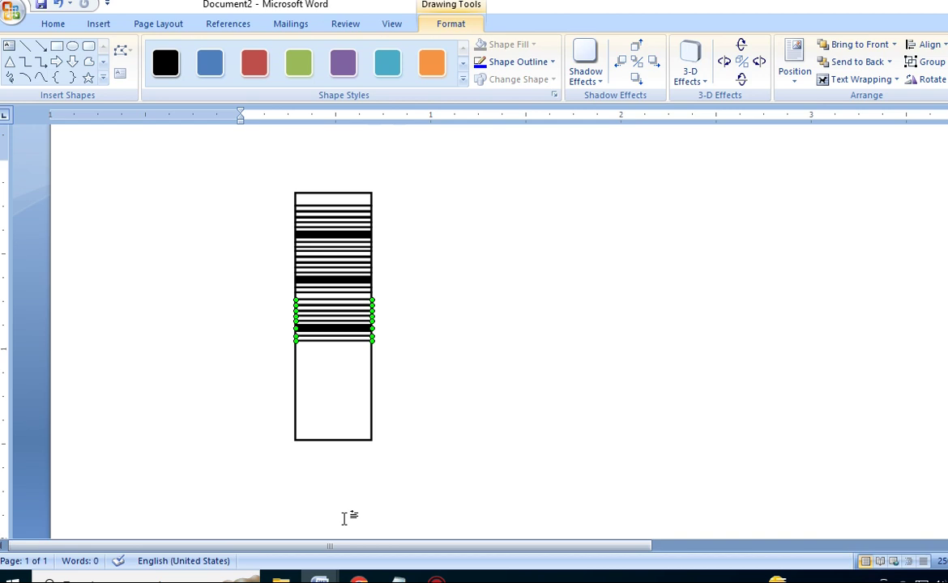
Step: Paste a fourth copy of the line set and align it below the third set inside the rectangle
{"action": "key", "text": "ctrl+z"}
{"action": "left_click", "coordinate": [146, 339]}
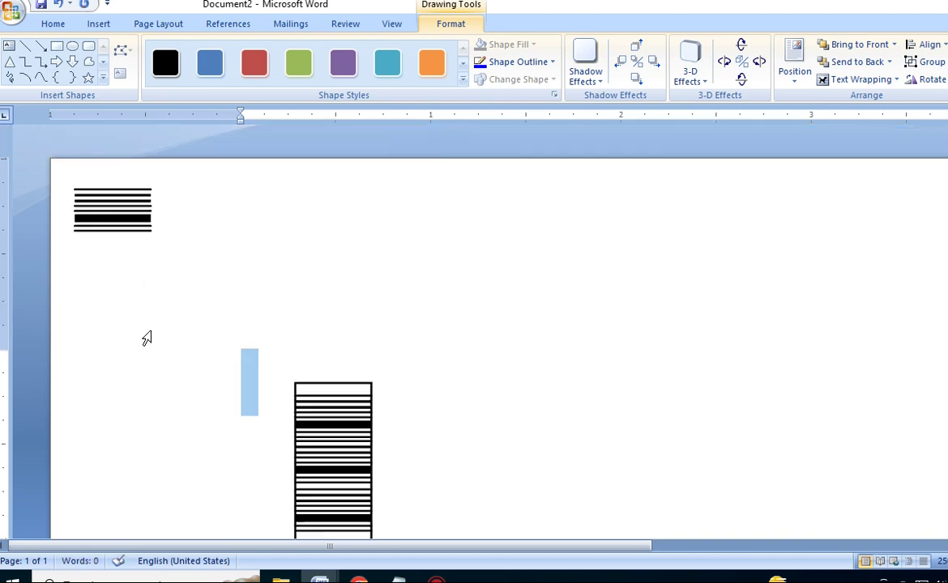
{"action": "left_click", "coordinate": [122, 191]}
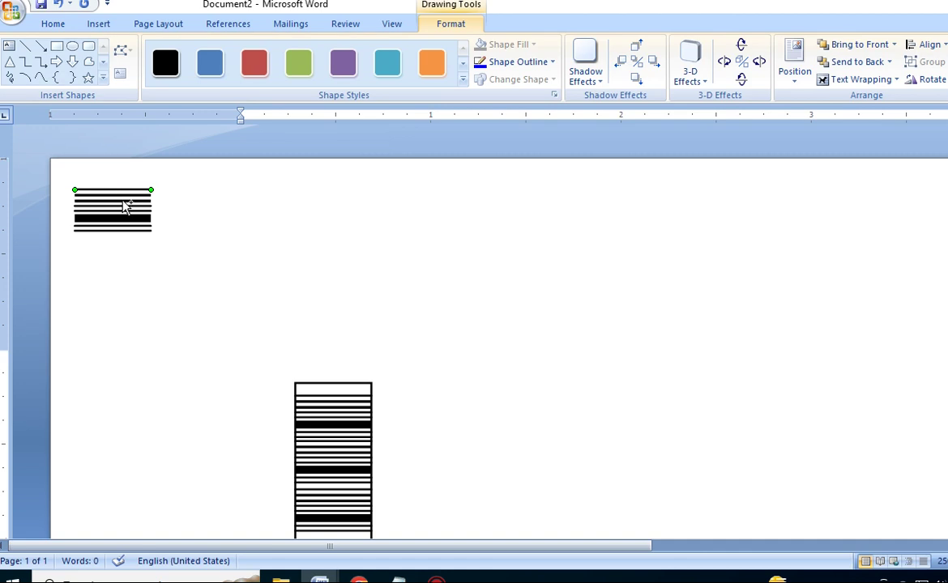
{"action": "left_click", "coordinate": [124, 195], "text": "shift"}
{"action": "left_click", "coordinate": [119, 200], "text": "shift"}
{"action": "left_click", "coordinate": [119, 205], "text": "shift"}
{"action": "left_click", "coordinate": [120, 209], "text": "shift"}
{"action": "left_click", "coordinate": [126, 219], "text": "shift"}
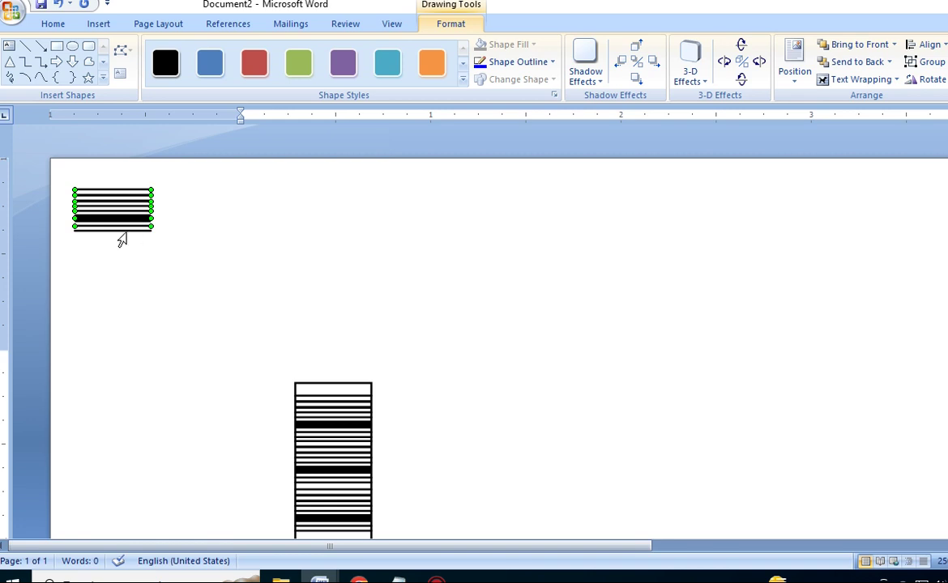
{"action": "left_click_drag", "start_coordinate": [120, 209], "coordinate": [187, 393]}
{"action": "scroll", "coordinate": [188, 393], "scroll_direction": "down", "scroll_amount": 4}
{"action": "left_click_drag", "start_coordinate": [183, 205], "coordinate": [334, 374]}
{"action": "left_click", "coordinate": [302, 417]}
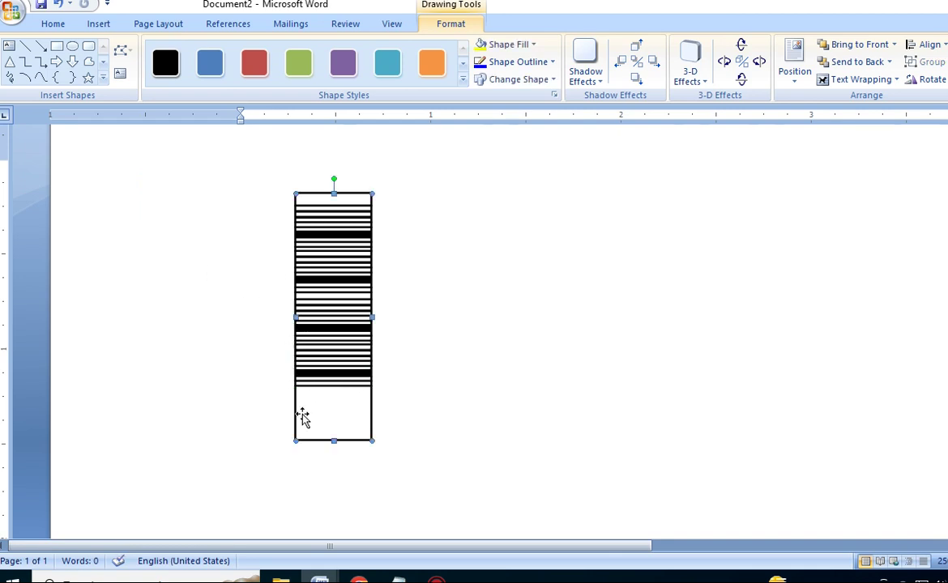
Step: Delete the rectangle enclosing the barcode, then select all the thin and thick lines and group them into one object
{"action": "key", "text": "Delete"}
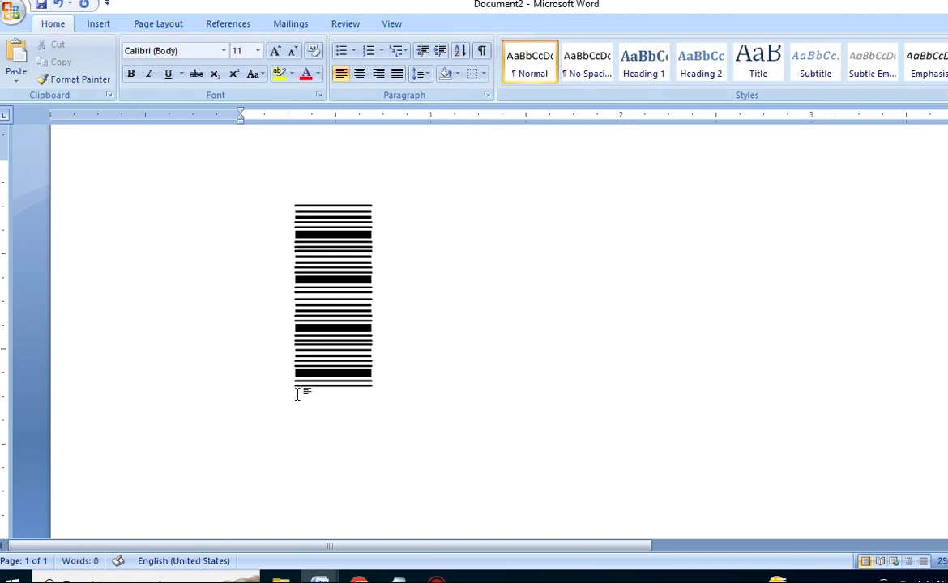
{"action": "left_click", "coordinate": [336, 206]}
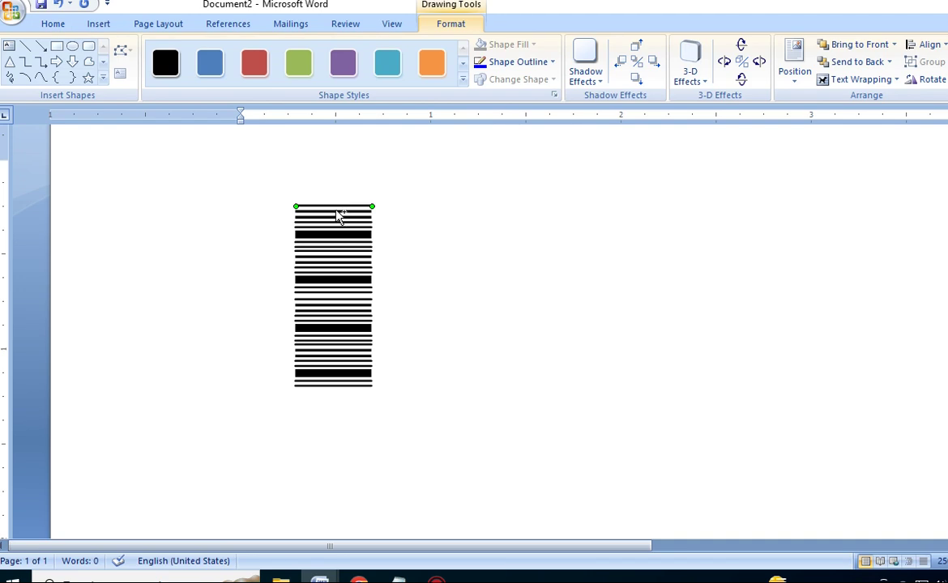
{"action": "left_click", "coordinate": [338, 215], "text": "shift"}
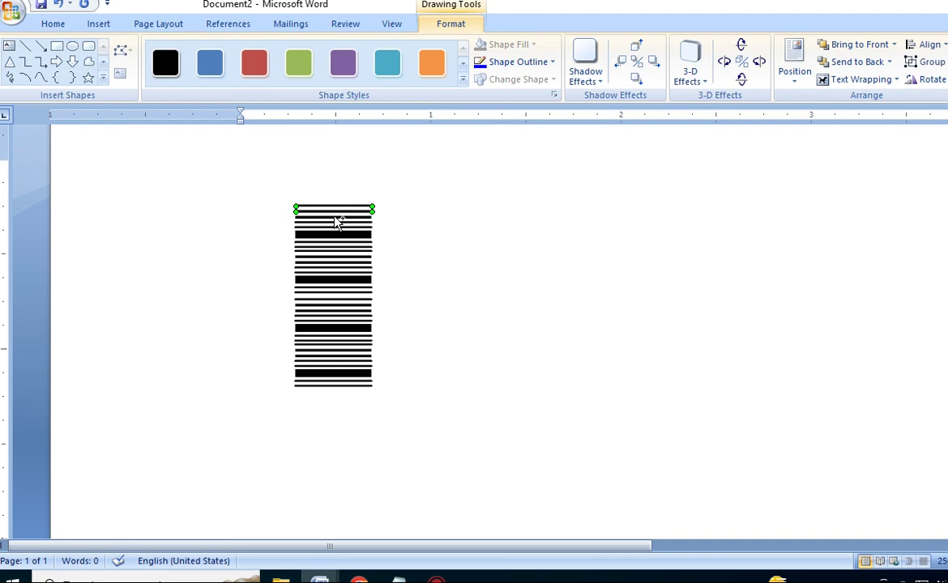
{"action": "left_click", "coordinate": [334, 222], "text": "ctrl"}
{"action": "left_click", "coordinate": [335, 229], "text": "ctrl"}
{"action": "left_click", "coordinate": [333, 235], "text": "ctrl"}
{"action": "left_click", "coordinate": [332, 242], "text": "ctrl"}
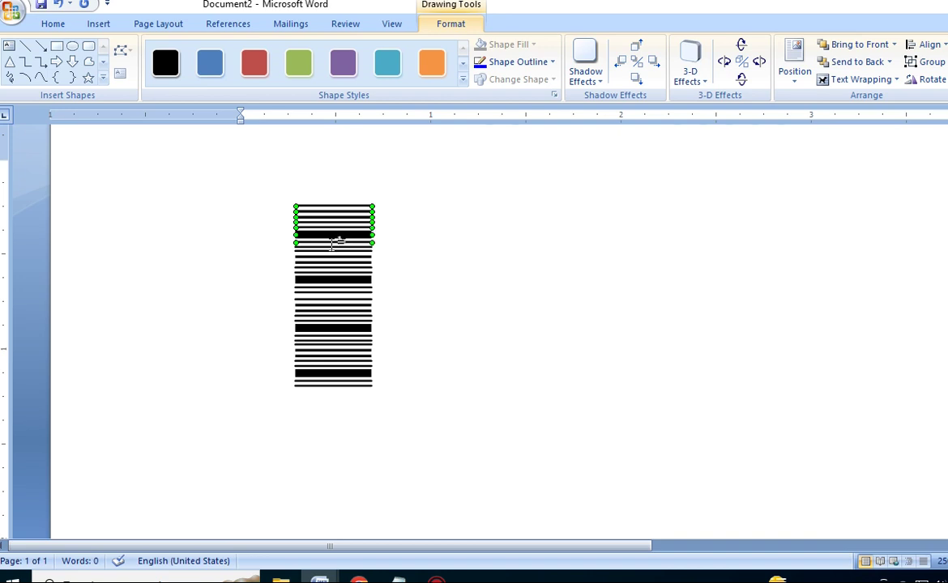
{"action": "left_click", "coordinate": [332, 247], "text": "ctrl"}
{"action": "left_click", "coordinate": [332, 251], "text": "ctrl"}
{"action": "left_click", "coordinate": [331, 256], "text": "ctrl"}
{"action": "left_click", "coordinate": [332, 262], "text": "ctrl"}
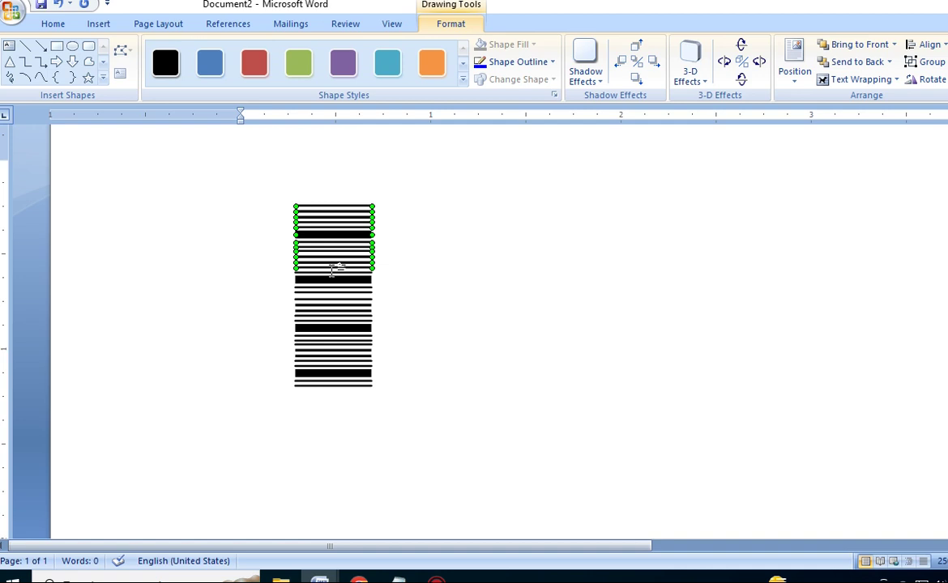
{"action": "left_click", "coordinate": [332, 279], "text": "ctrl"}
{"action": "left_click", "coordinate": [333, 288], "text": "ctrl"}
{"action": "left_click", "coordinate": [333, 291], "text": "ctrl"}
{"action": "left_click", "coordinate": [332, 300], "text": "ctrl"}
{"action": "left_click", "coordinate": [332, 306], "text": "ctrl"}
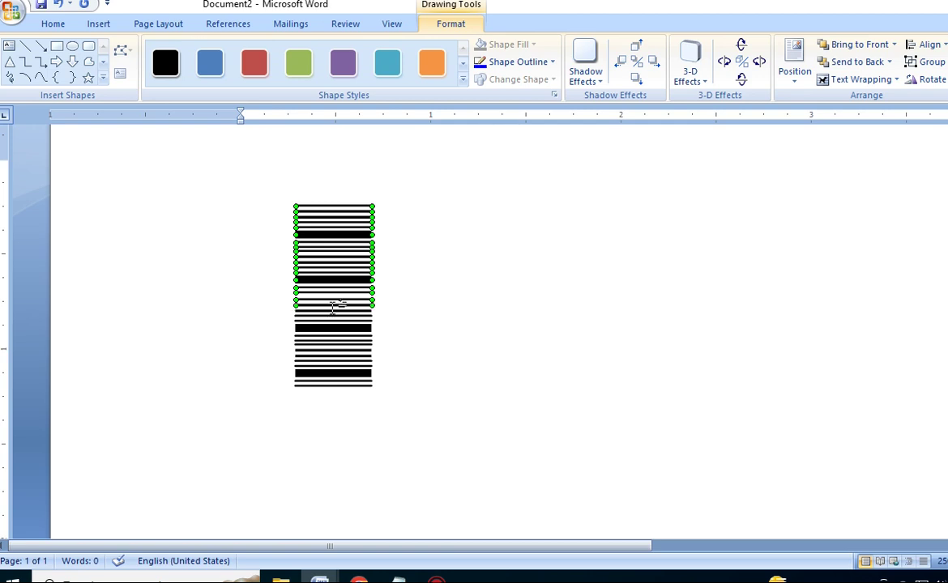
{"action": "left_click", "coordinate": [333, 311], "text": "ctrl"}
{"action": "left_click", "coordinate": [332, 321], "text": "ctrl"}
{"action": "left_click", "coordinate": [333, 328], "text": "ctrl"}
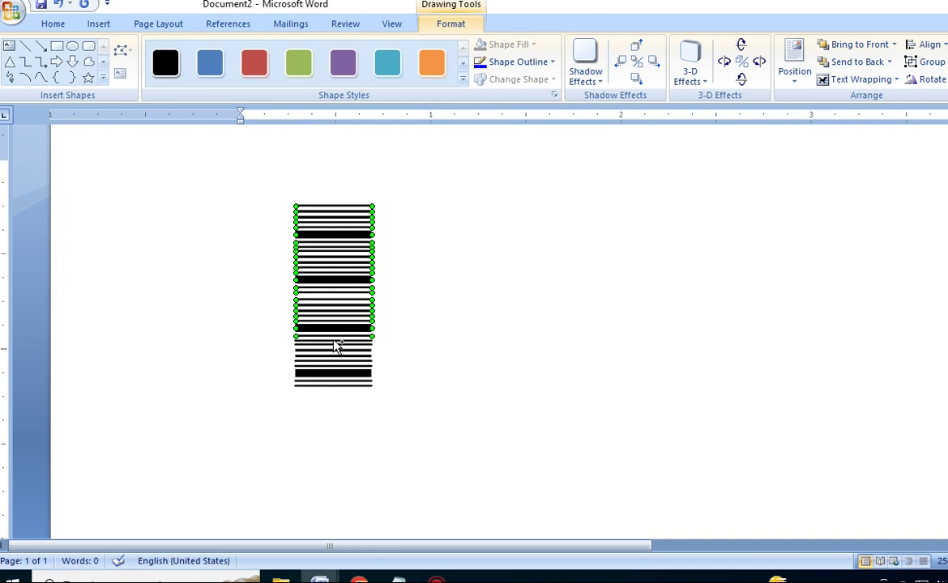
{"action": "left_click", "coordinate": [336, 351], "text": "ctrl"}
{"action": "left_click", "coordinate": [333, 356], "text": "ctrl"}
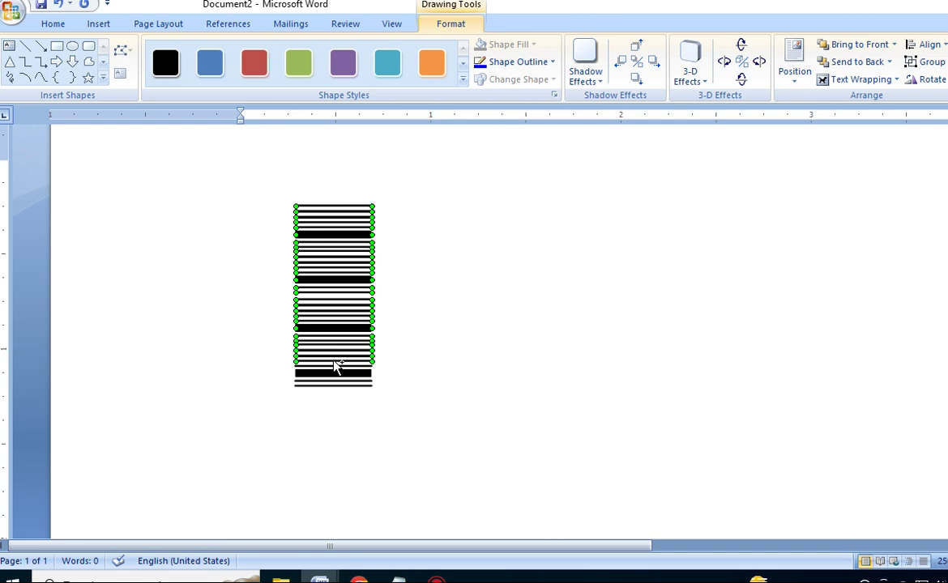
{"action": "left_click", "coordinate": [333, 374], "text": "ctrl"}
{"action": "left_click", "coordinate": [334, 381], "text": "ctrl"}
{"action": "left_click", "coordinate": [916, 64]}
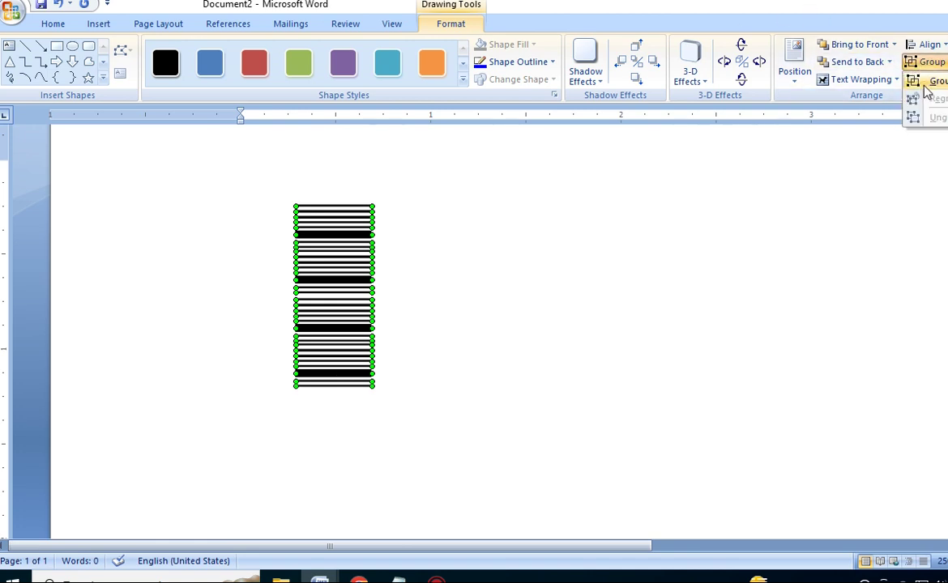
{"action": "left_click", "coordinate": [930, 81]}
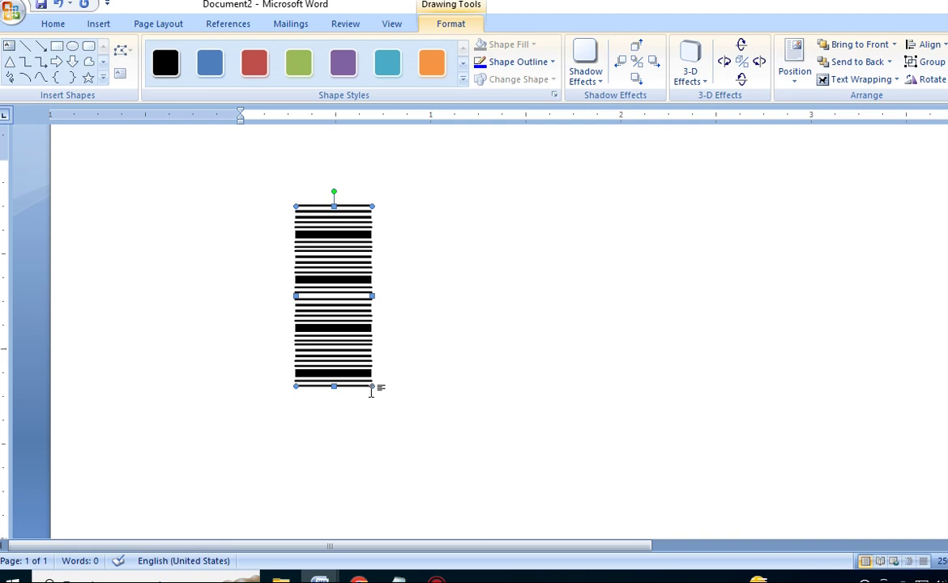
Step: Stretch the grouped barcode slightly taller and reduce its width by about a quarter
{"action": "left_click_drag", "start_coordinate": [372, 384], "coordinate": [334, 398]}
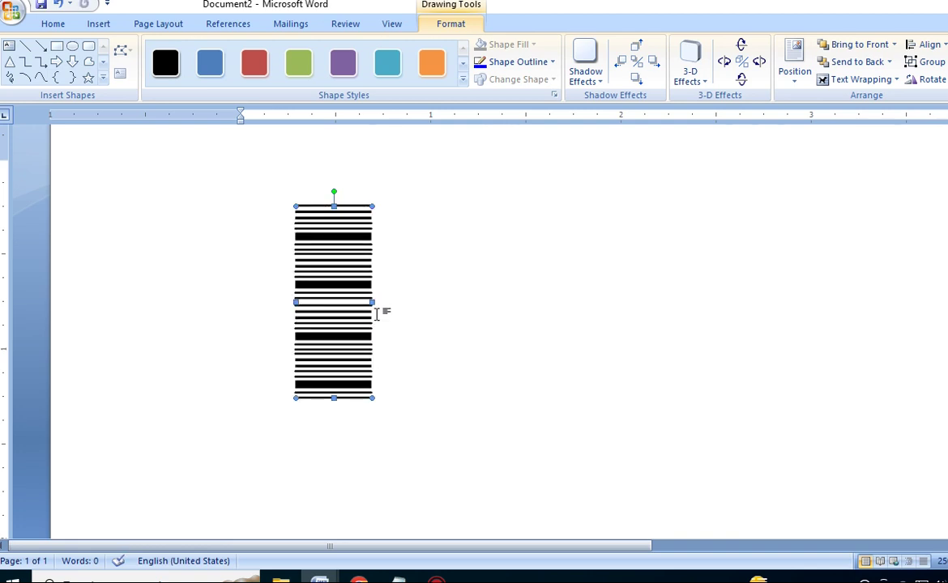
{"action": "left_click_drag", "start_coordinate": [371, 302], "coordinate": [352, 302]}
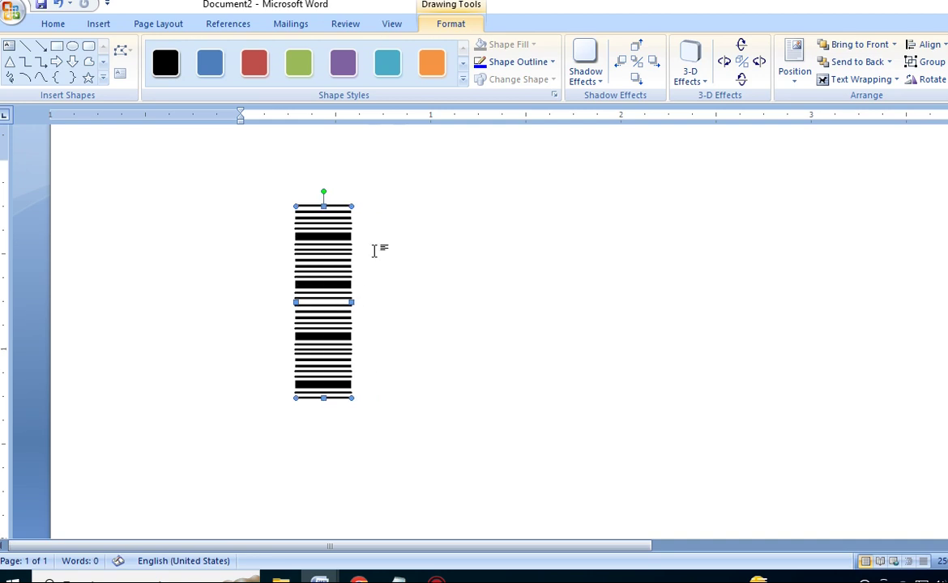
Step: Draw a text box beside the barcode, matching its height, and widen it to several times the barcode's width
{"action": "left_click", "coordinate": [8, 46]}
{"action": "left_click_drag", "start_coordinate": [361, 206], "coordinate": [445, 398]}
{"action": "left_click_drag", "start_coordinate": [444, 304], "coordinate": [639, 301]}
Step: Set the text box's font size to 5
{"action": "left_click", "coordinate": [56, 25]}
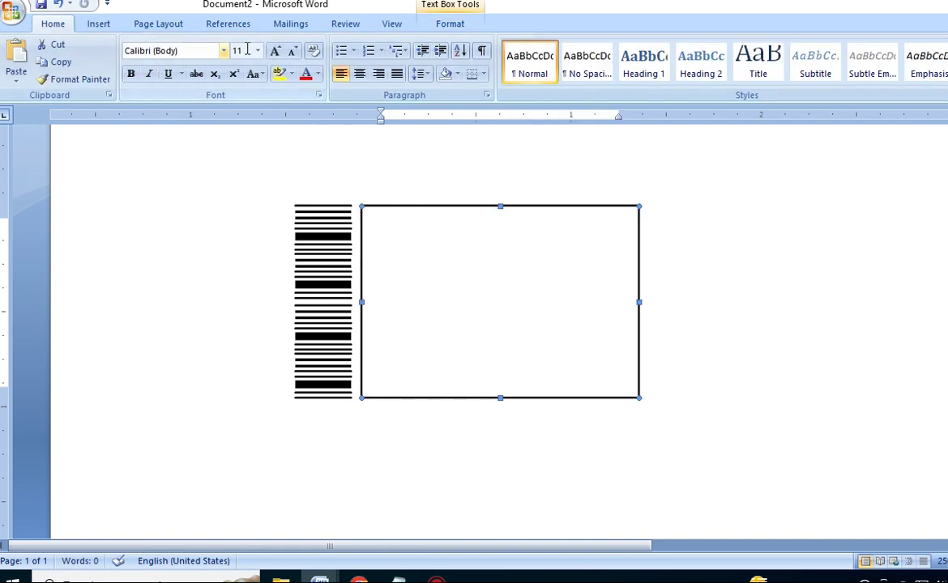
{"action": "left_click", "coordinate": [258, 50]}
{"action": "left_click", "coordinate": [235, 84]}
{"action": "left_click", "coordinate": [293, 55]}
{"action": "left_click", "coordinate": [294, 55]}
{"action": "left_click", "coordinate": [293, 55]}
{"action": "left_click", "coordinate": [292, 54]}
{"action": "left_click", "coordinate": [293, 54]}
{"action": "left_click", "coordinate": [293, 54]}
{"action": "left_click", "coordinate": [279, 54]}
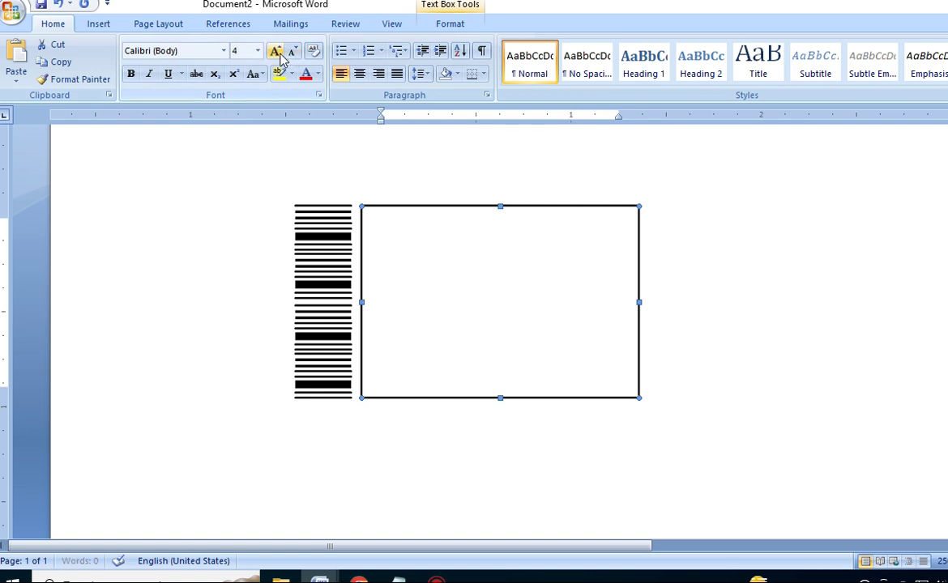
{"action": "left_click", "coordinate": [277, 51]}
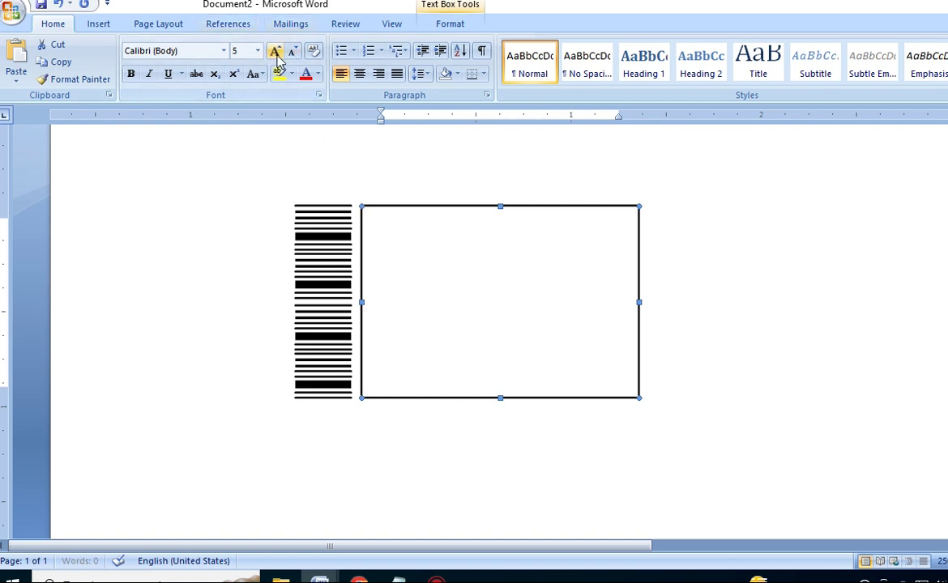
Step: Enter the text "abcdefghijklmnopqrstuvwxyz" in the text box
{"action": "left_click", "coordinate": [392, 237]}
{"action": "type", "text": "abcdefgh"}
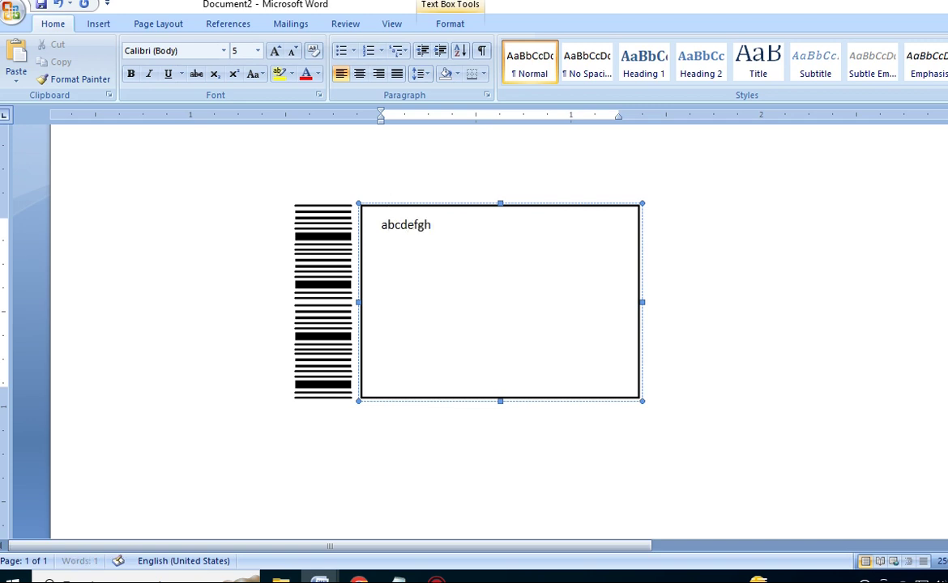
{"action": "type", "text": "ijklmnopqrstuvwxyz"}
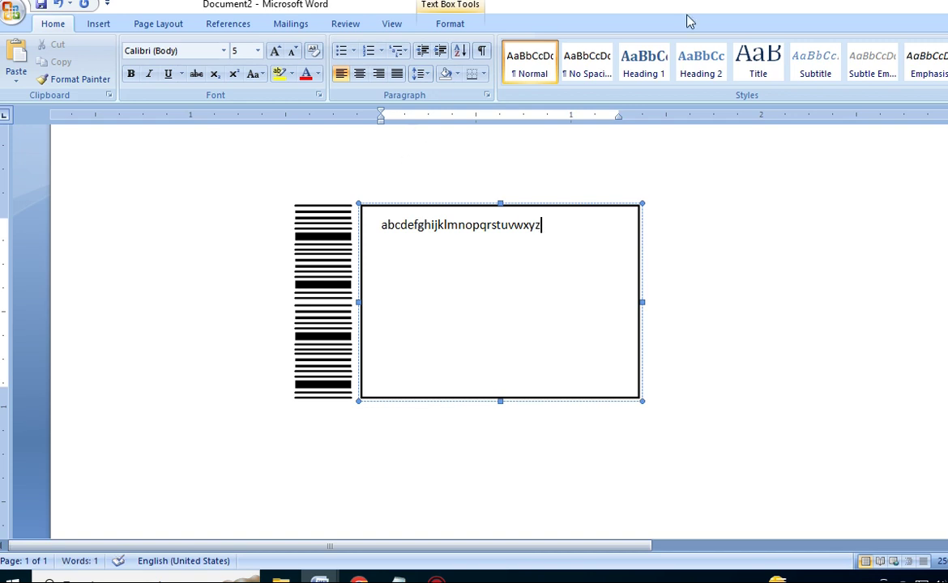
Step: Change the text box's text direction so the alphabet reads vertically from bottom to top
{"action": "left_click", "coordinate": [450, 24]}
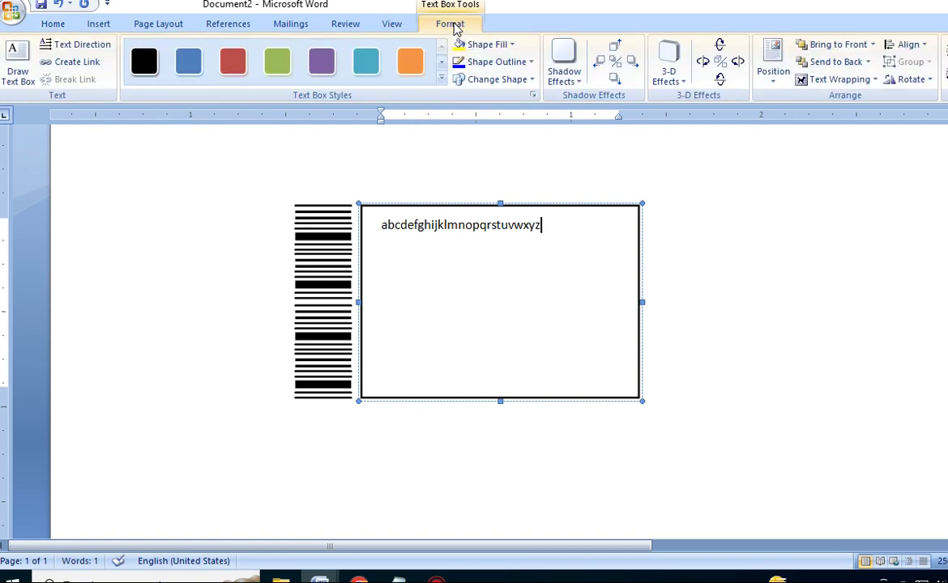
{"action": "left_click", "coordinate": [73, 45]}
{"action": "left_click", "coordinate": [73, 45]}
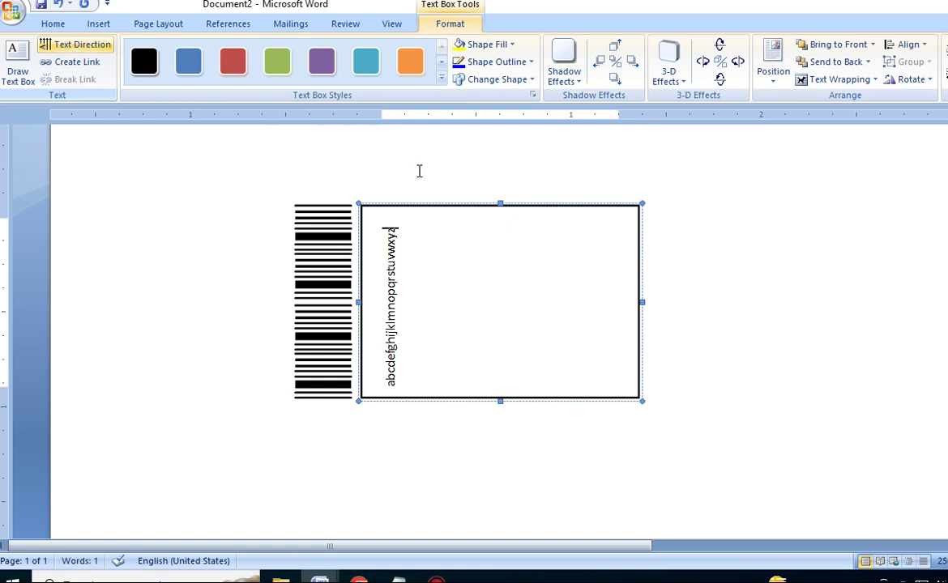
Step: Narrow the text box from its far side so it fits around the vertical line of letters
{"action": "left_click_drag", "start_coordinate": [387, 258], "coordinate": [389, 399]}
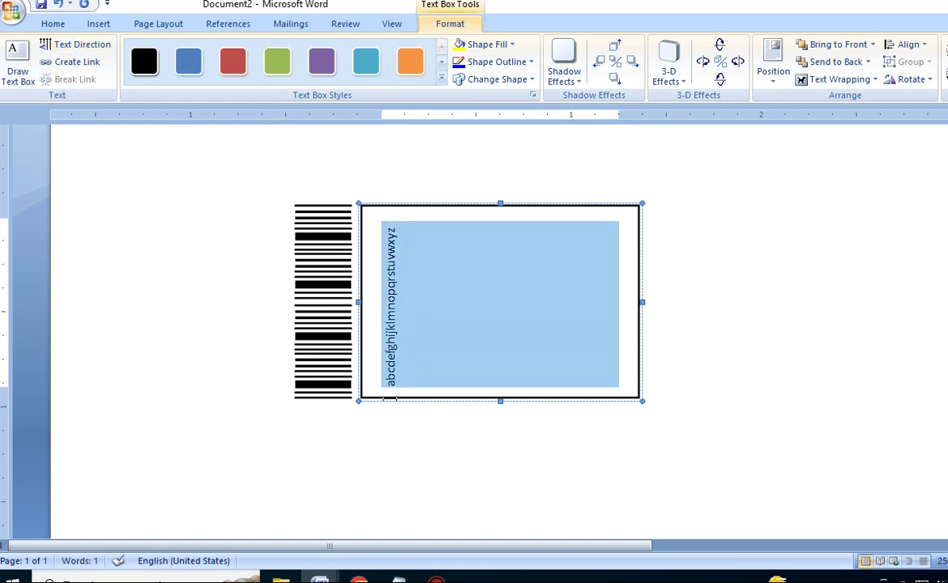
{"action": "left_click", "coordinate": [592, 204]}
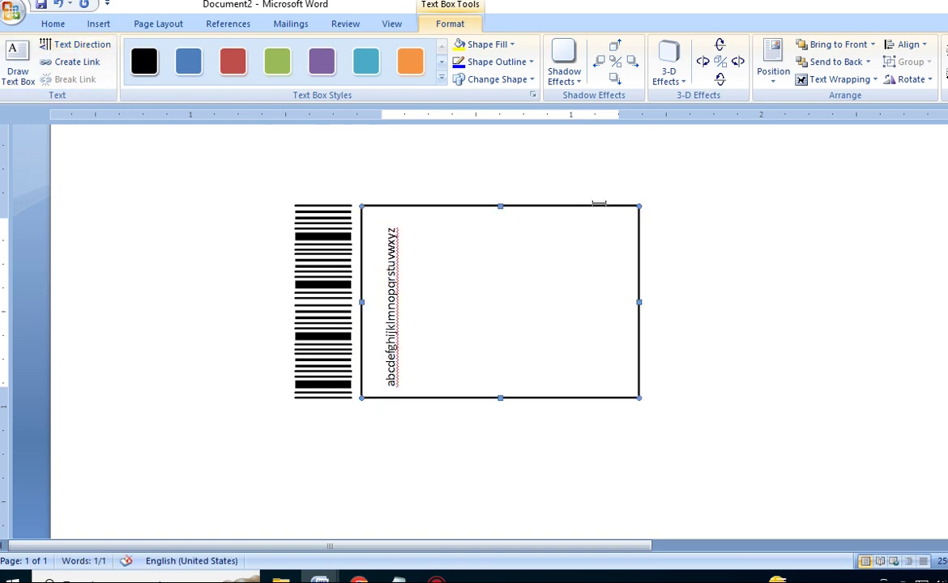
{"action": "left_click_drag", "start_coordinate": [639, 301], "coordinate": [423, 297]}
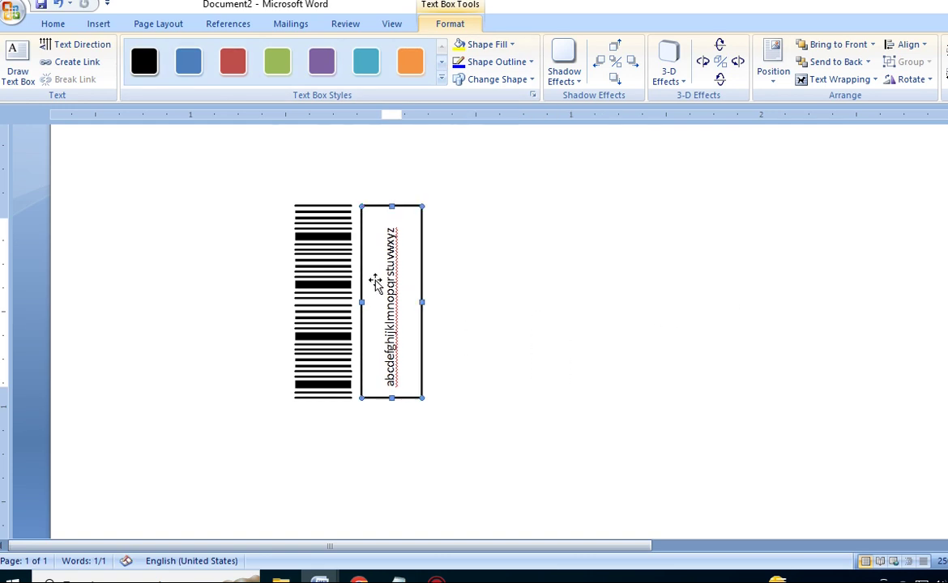